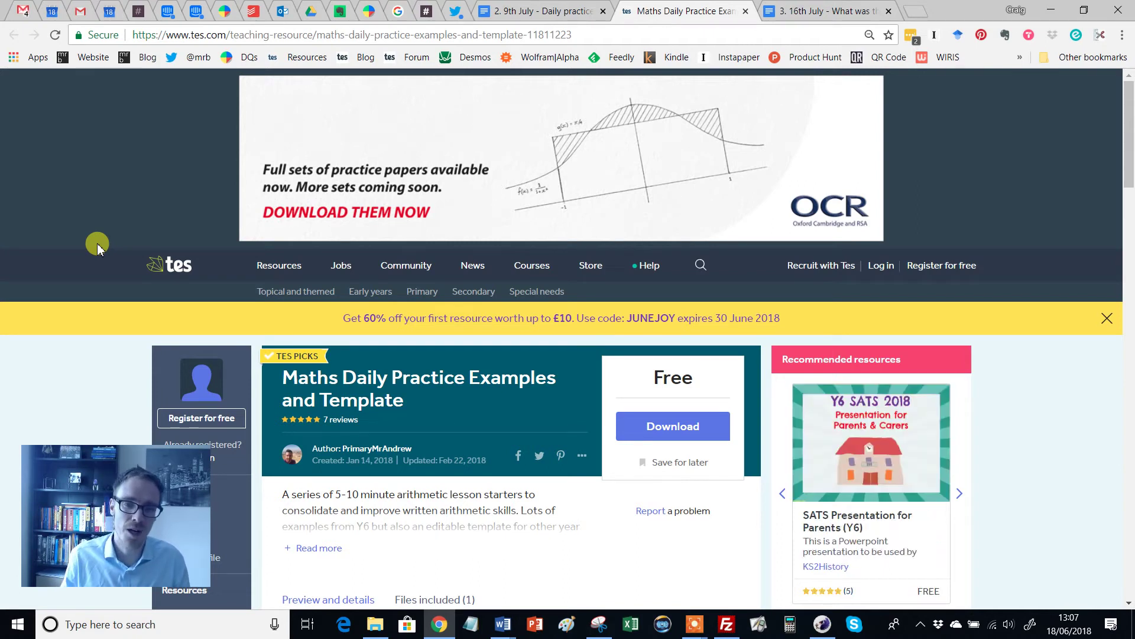
Scroll the Tes resource page and list its included files, showing the Activity ZIP.
scroll(538, 384, down, 1)
scroll(528, 398, down, 1)
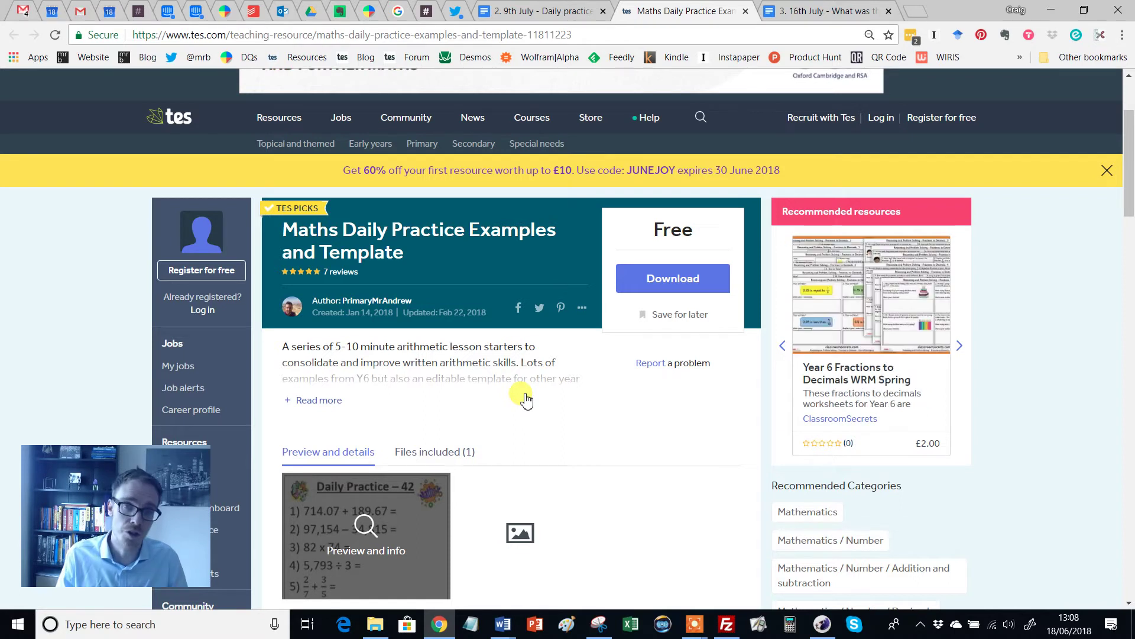
scroll(467, 296, down, 1)
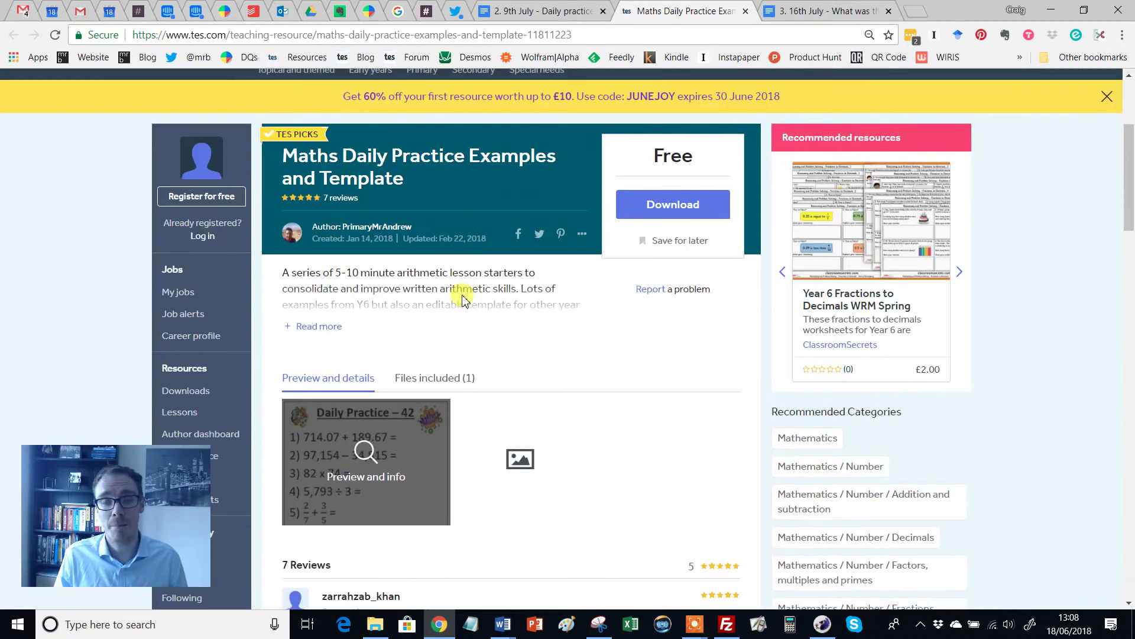
scroll(545, 418, up, 1)
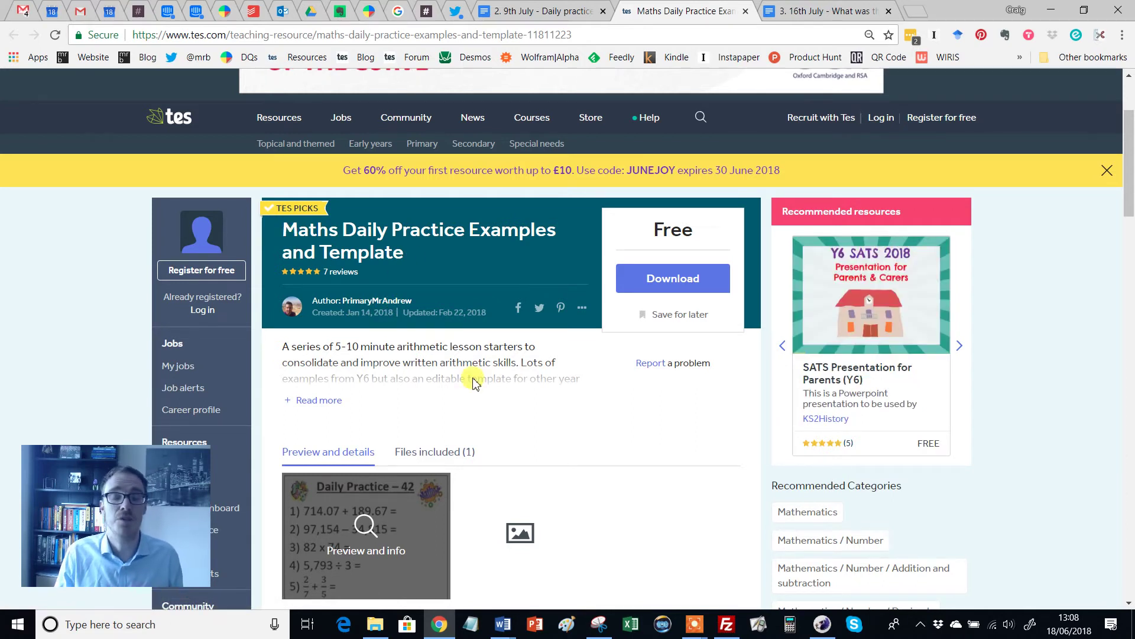
scroll(458, 381, down, 1)
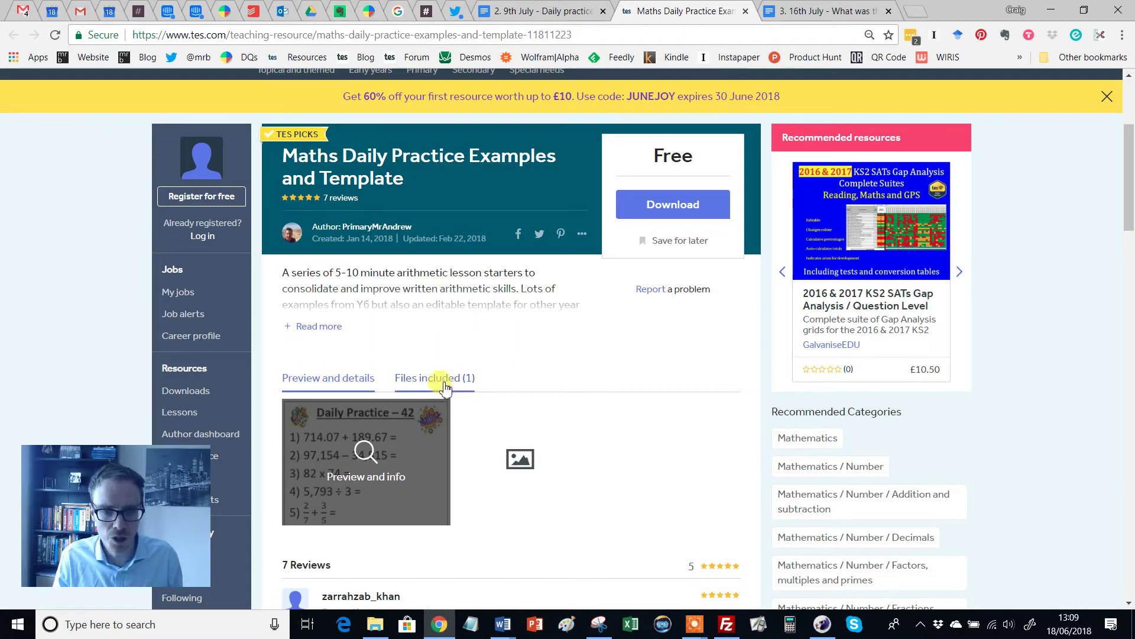
click(445, 387)
scroll(563, 375, down, 1)
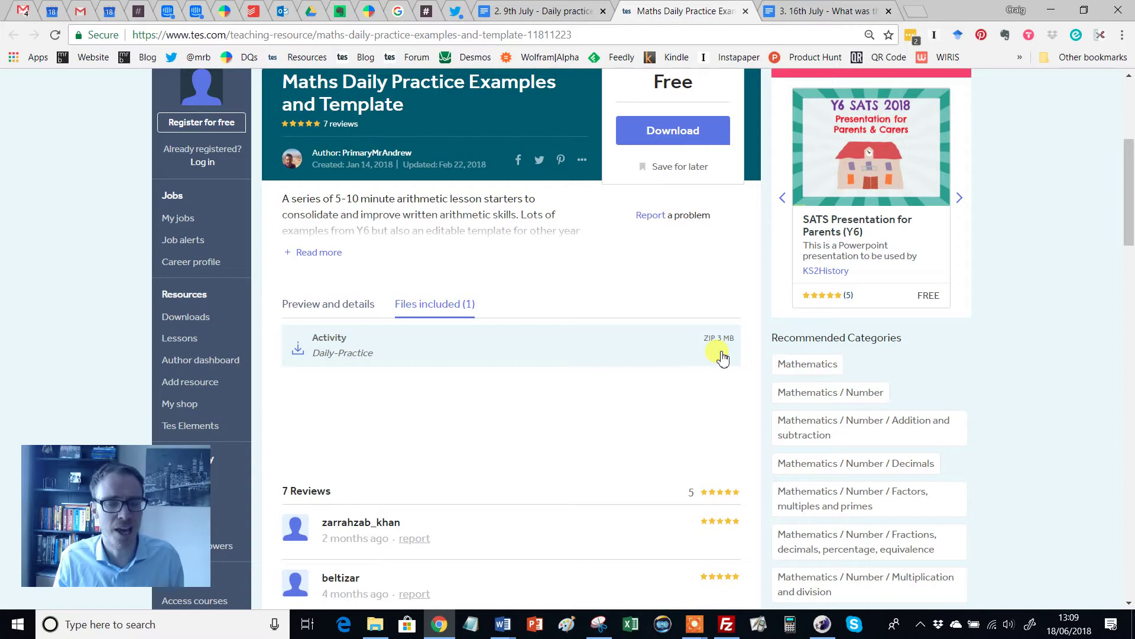
Open the Daily practice folder and bring the 1-6 worksheet to the front in Word.
click(375, 624)
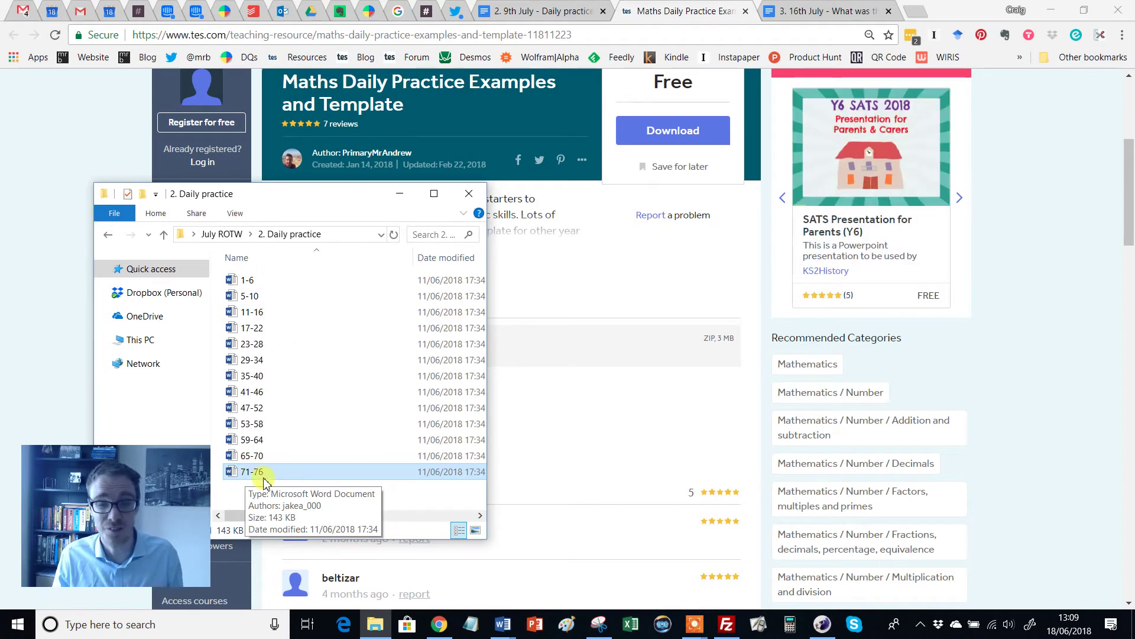
click(504, 628)
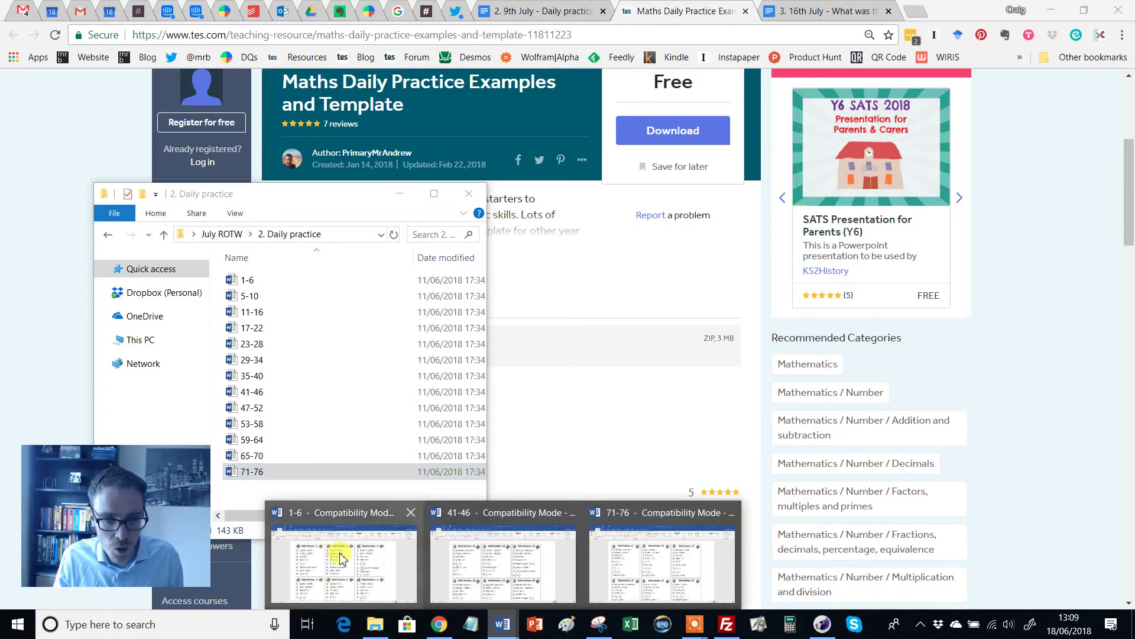
click(337, 547)
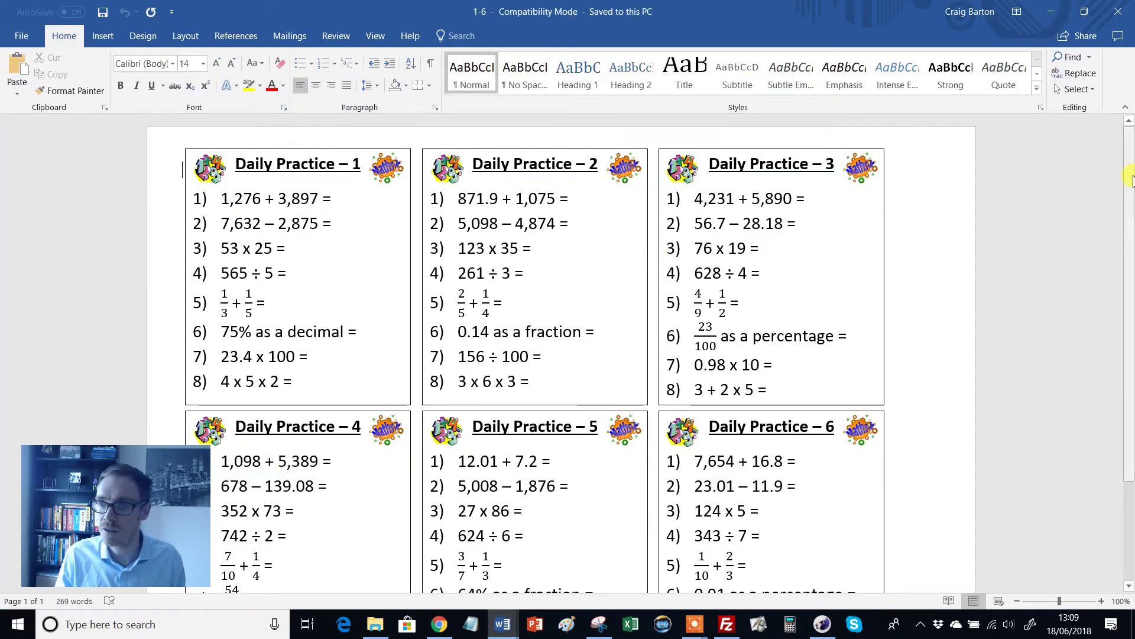
scroll(853, 355, down, 2)
scroll(854, 349, up, 2)
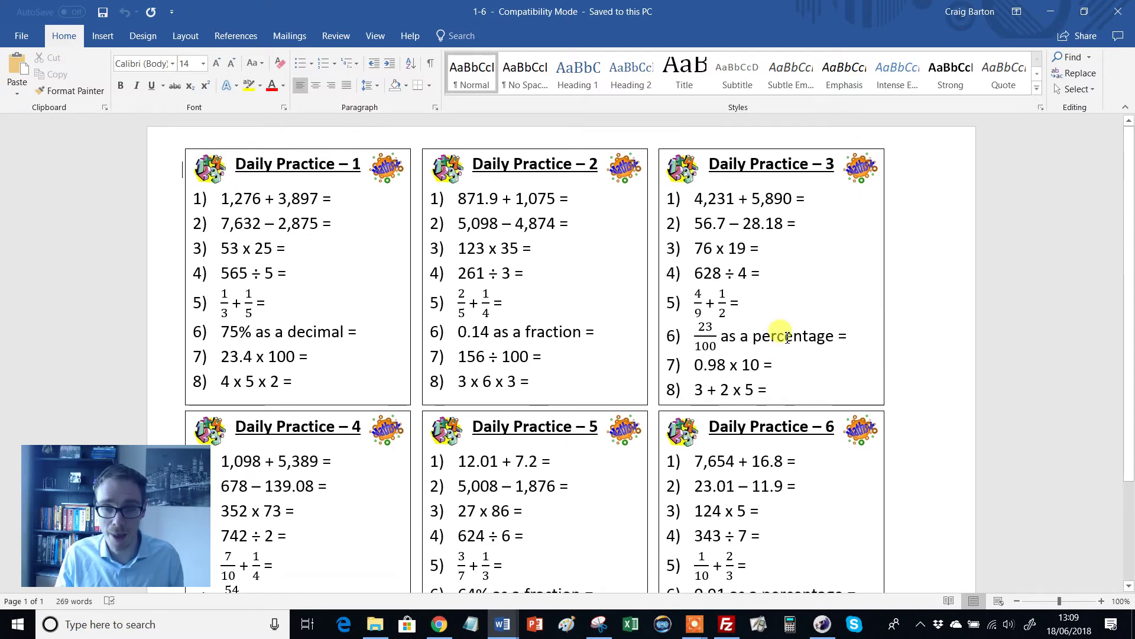
scroll(759, 343, down, 1)
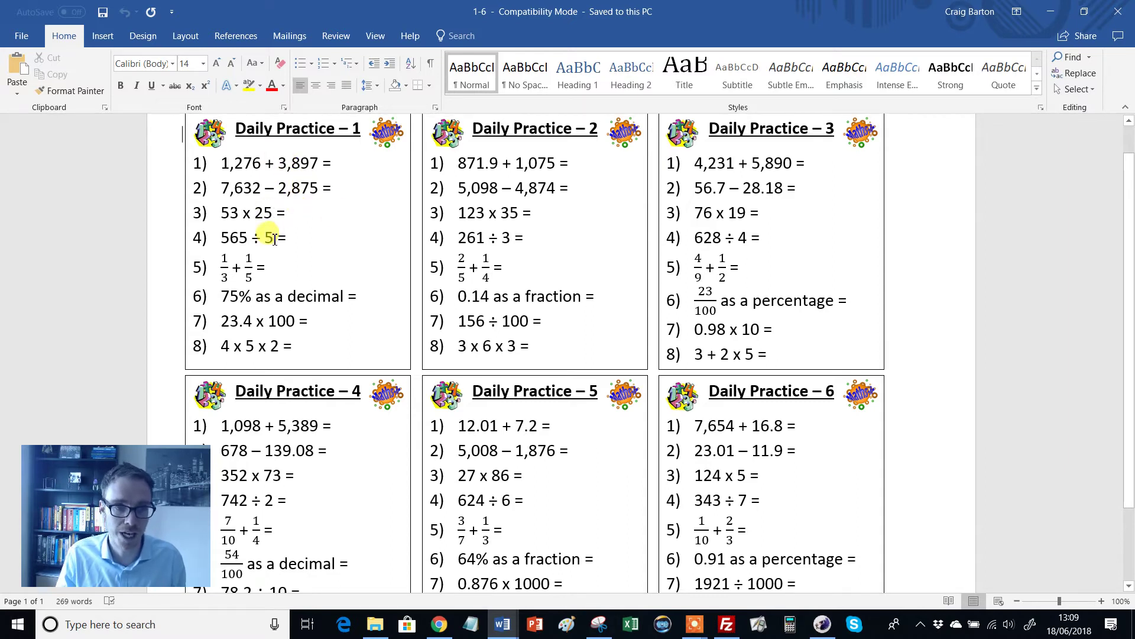
drag(291, 239, 220, 161)
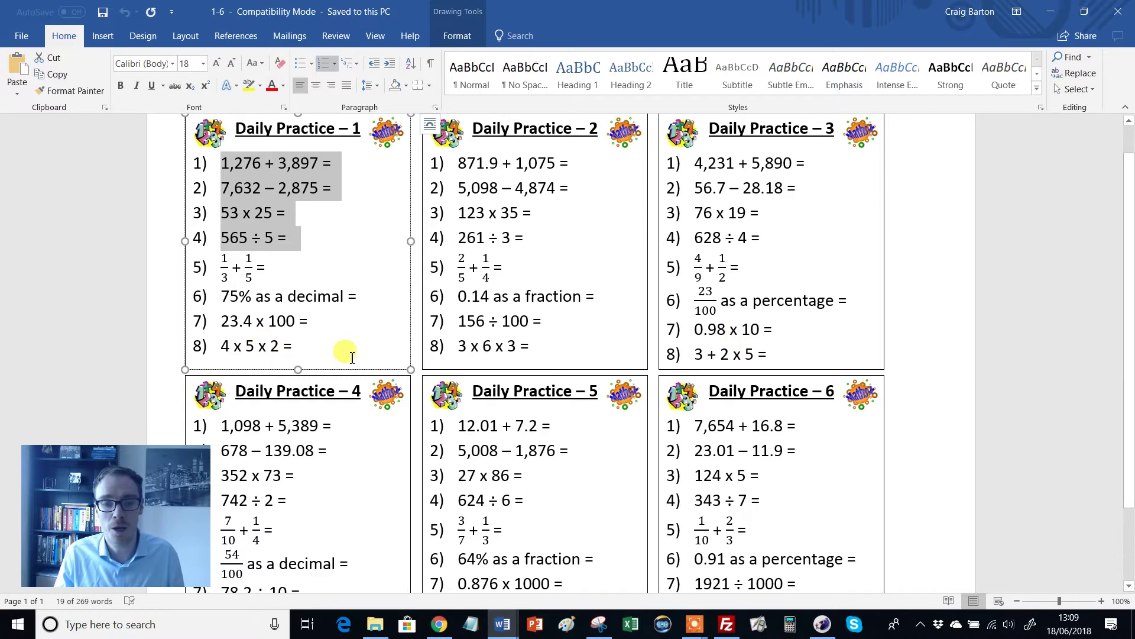
scroll(325, 355, down, 1)
click(503, 628)
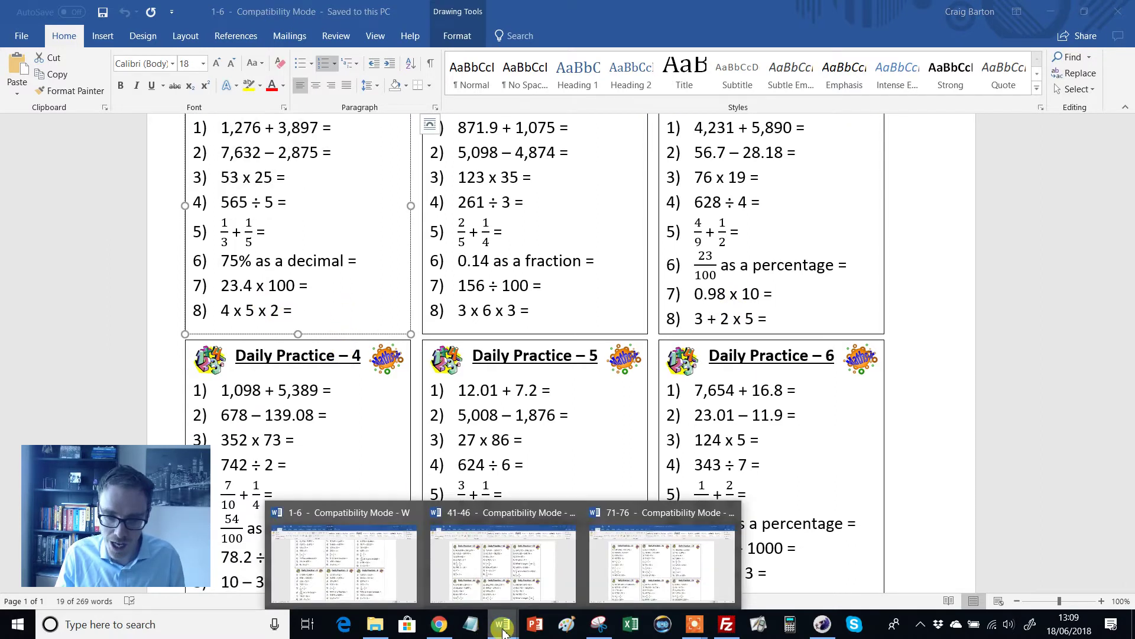
Scroll through the 41-46 worksheet, then switch to the 71-76 worksheet.
click(495, 535)
scroll(531, 320, down, 1)
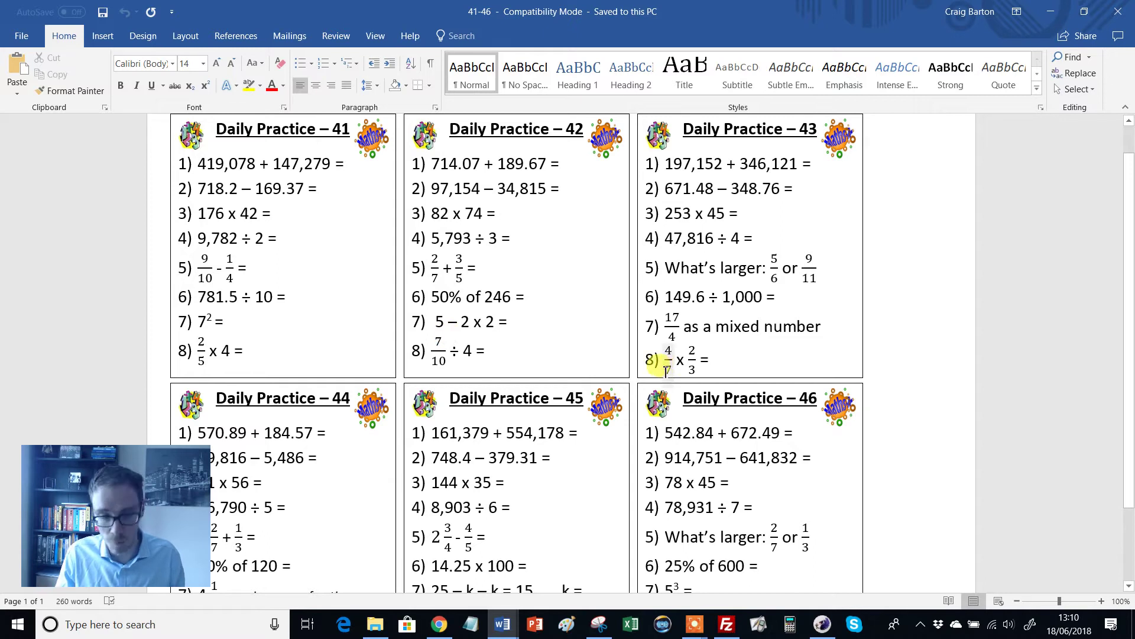
click(484, 612)
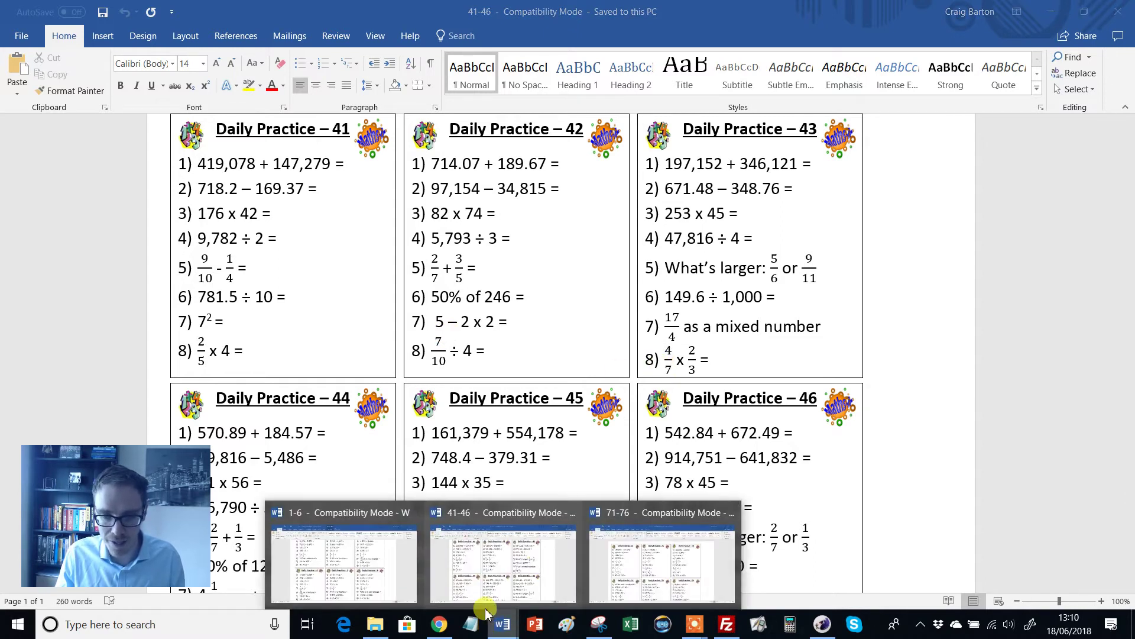
click(683, 556)
scroll(540, 364, down, 1)
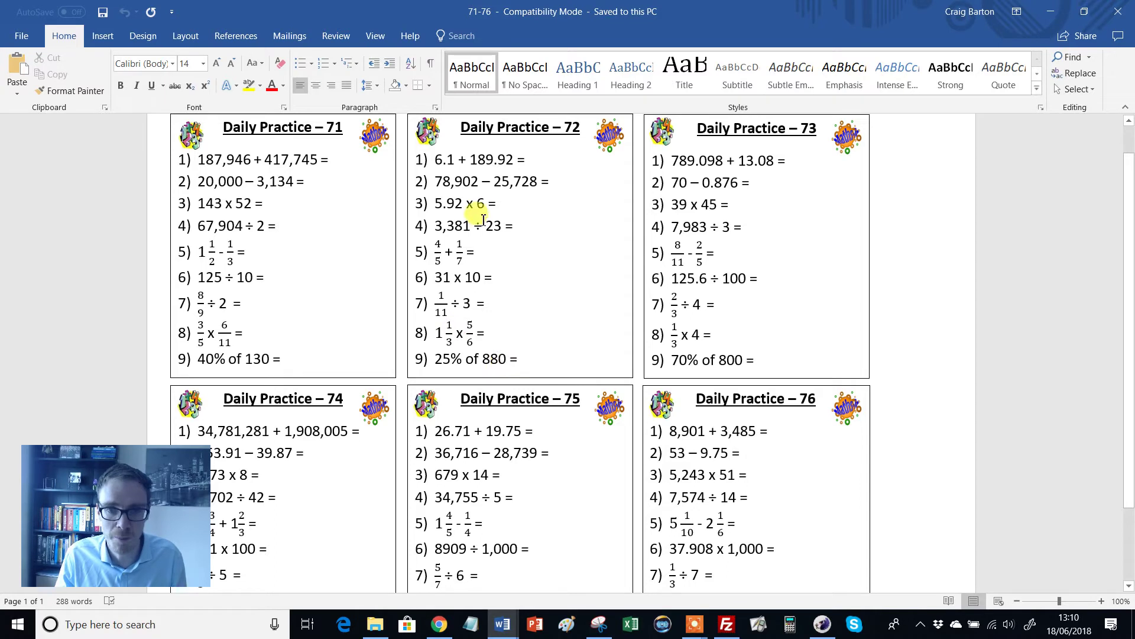
drag(504, 226, 446, 226)
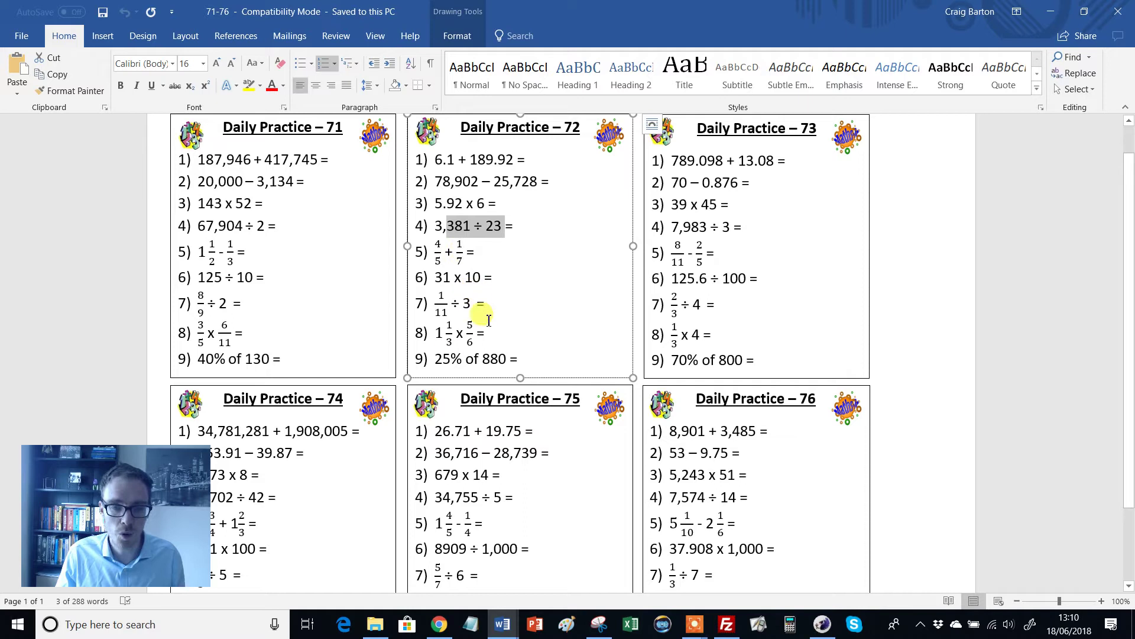
scroll(414, 449, down, 2)
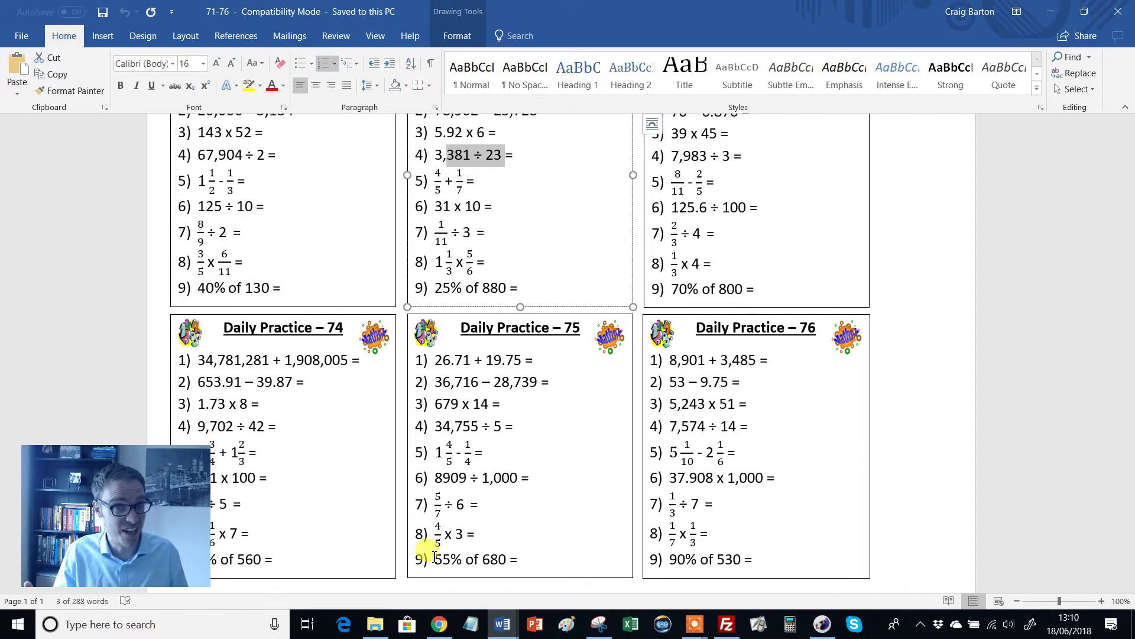
scroll(545, 520, up, 3)
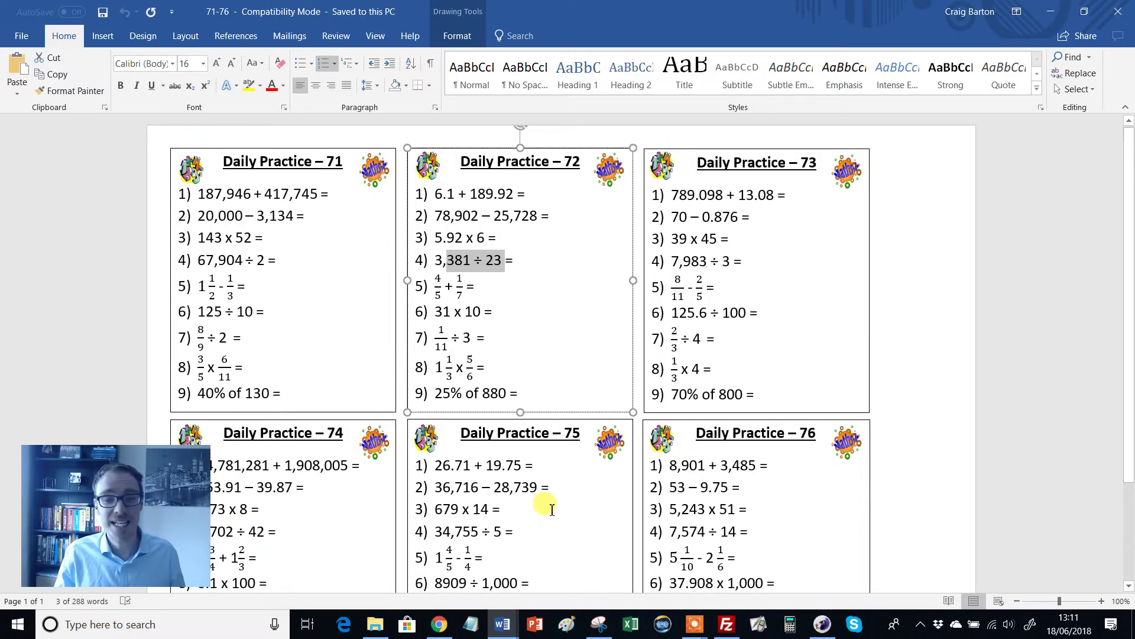
click(344, 317)
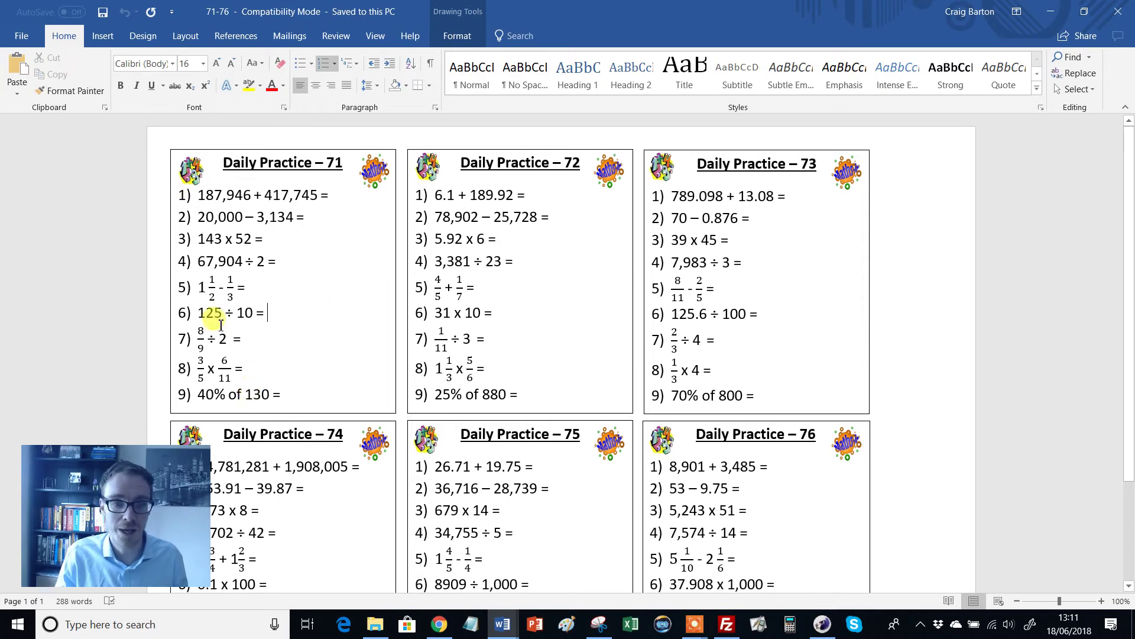
click(200, 217)
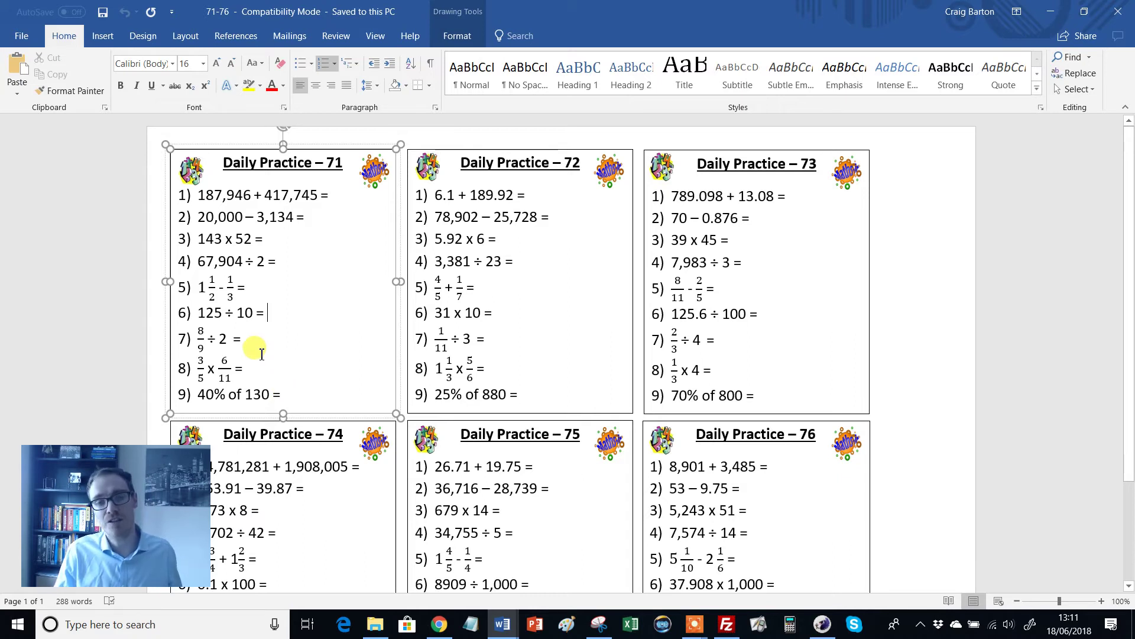
drag(278, 394, 186, 191)
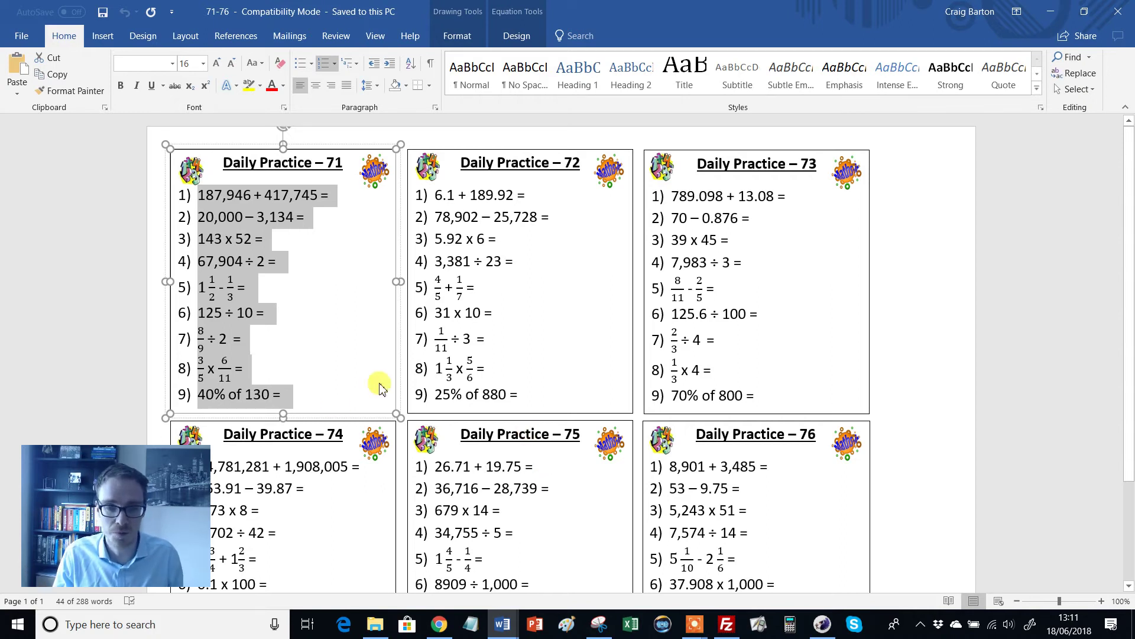
click(502, 336)
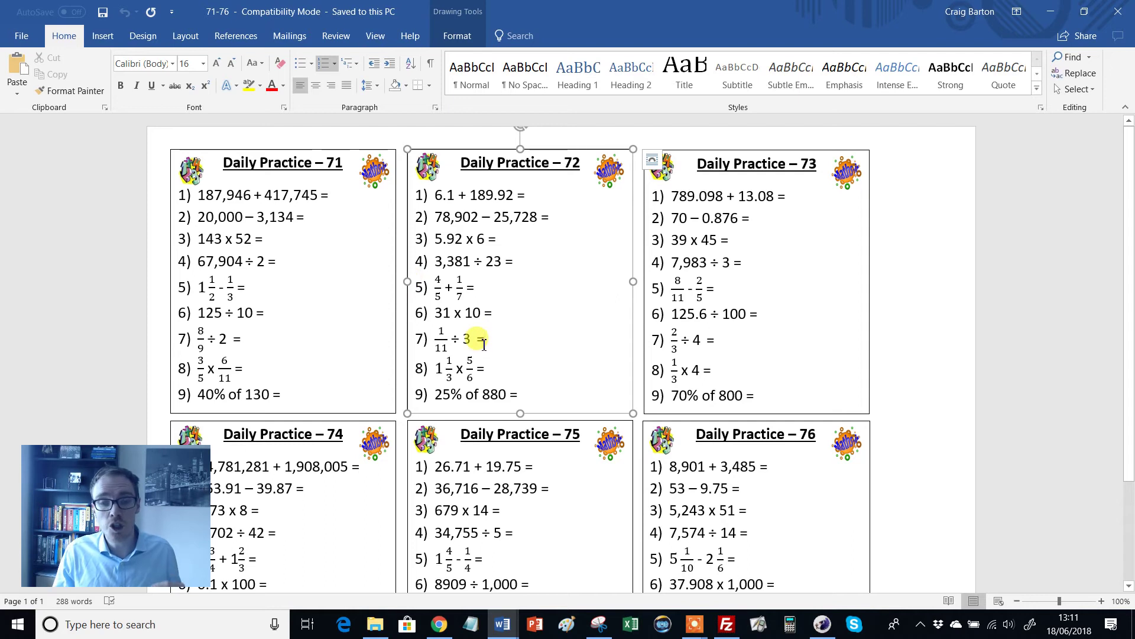
scroll(474, 362, down, 1)
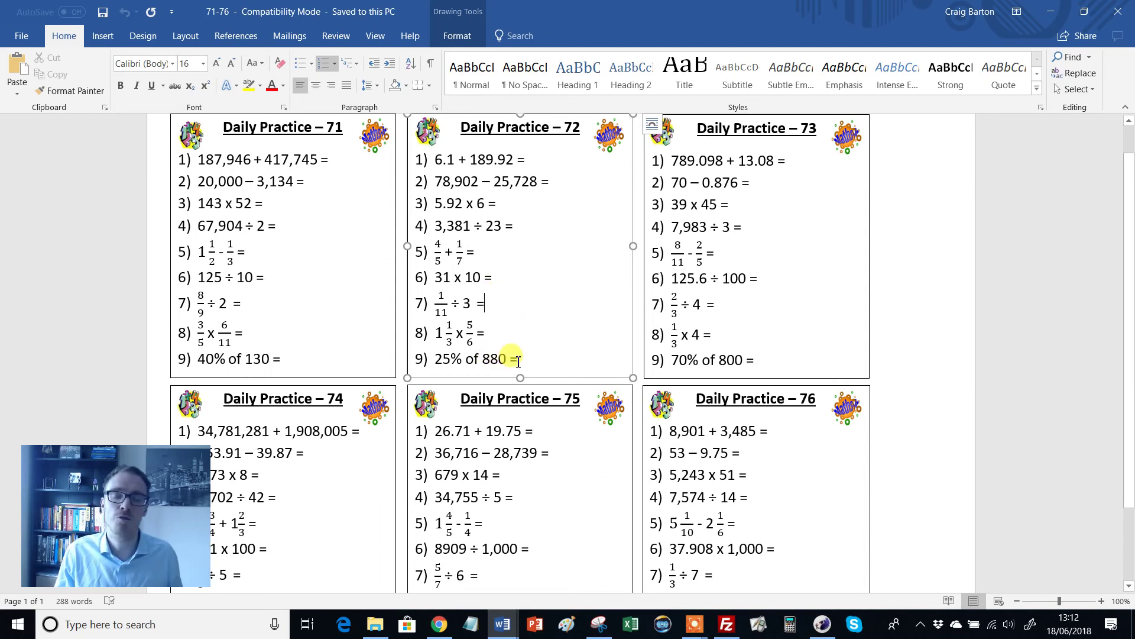
scroll(473, 305, down, 3)
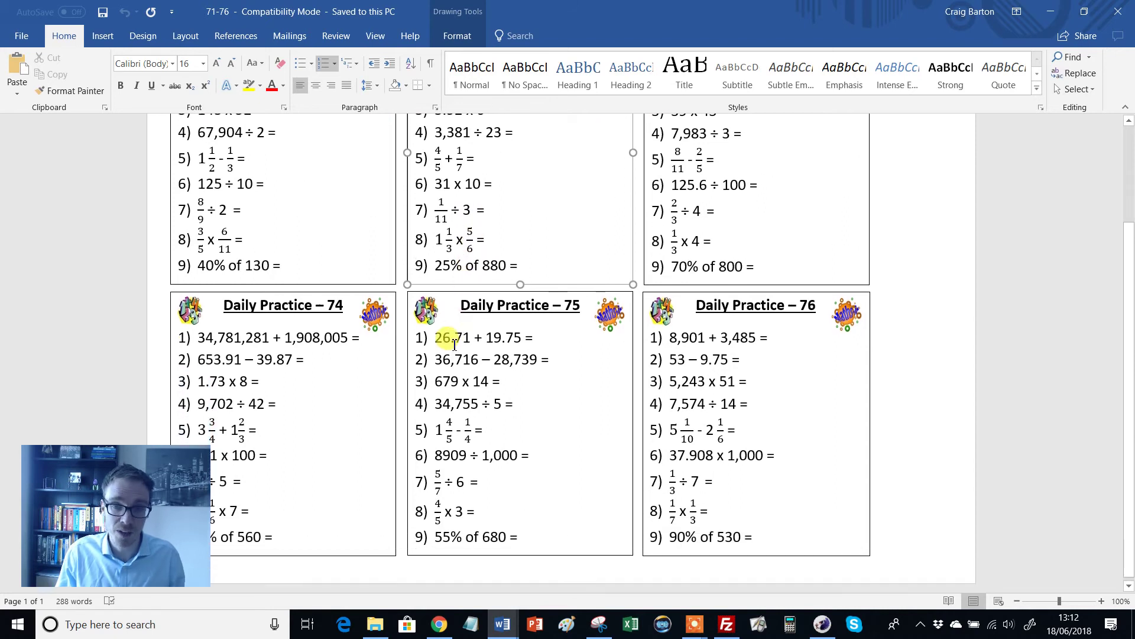
scroll(454, 345, up, 4)
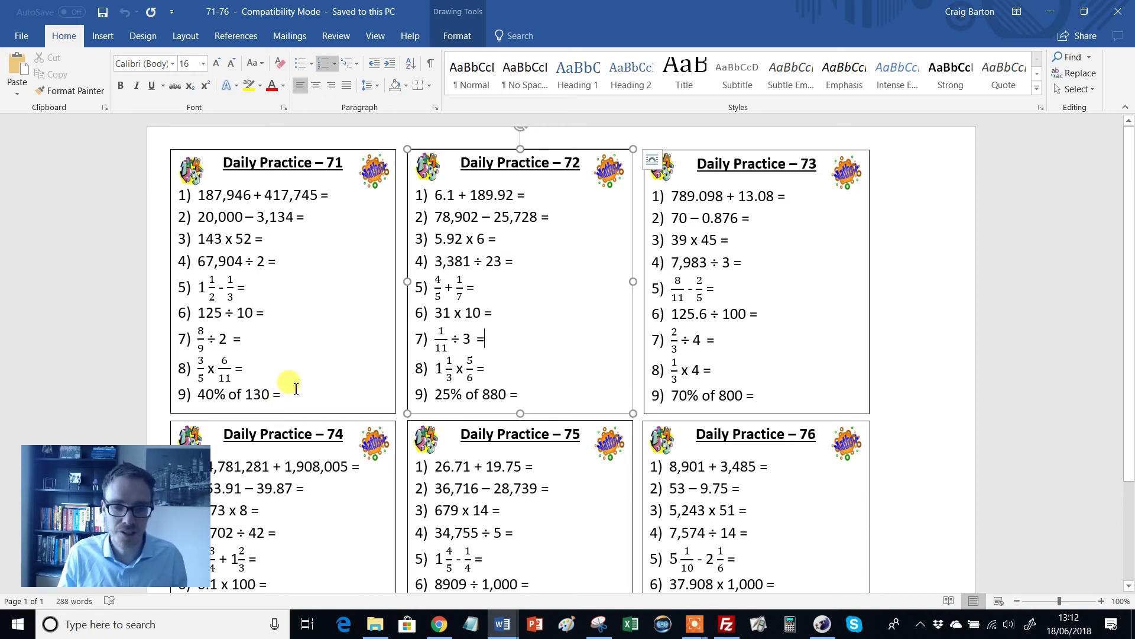
scroll(498, 492, down, 2)
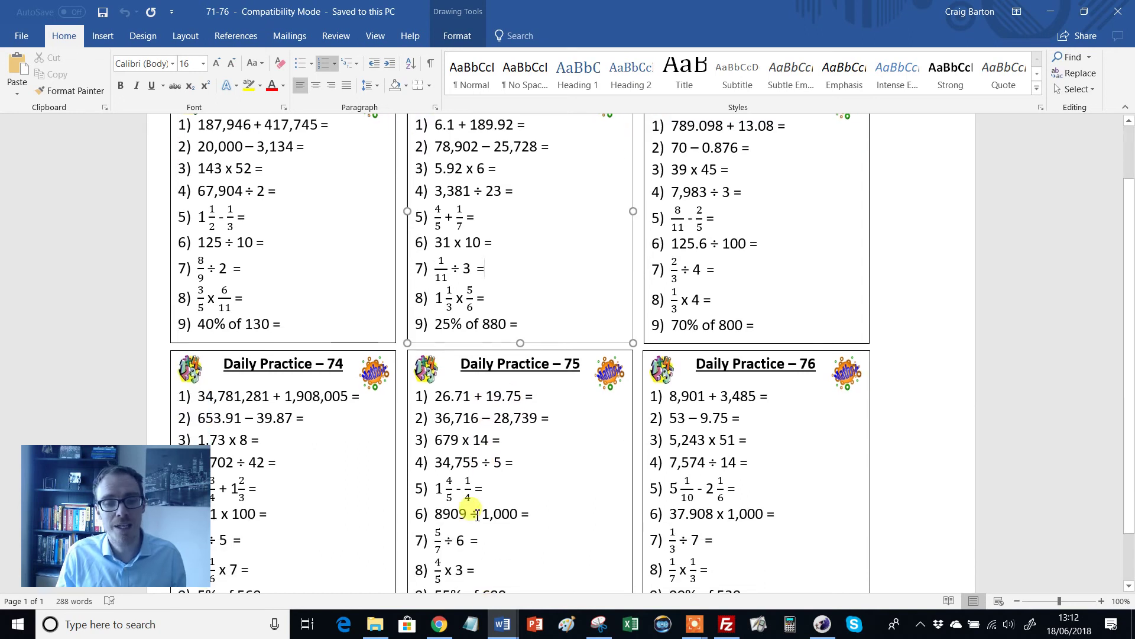
Return to the Tes Examples and Template page, expand 'Read more', and browse the reviews.
click(432, 633)
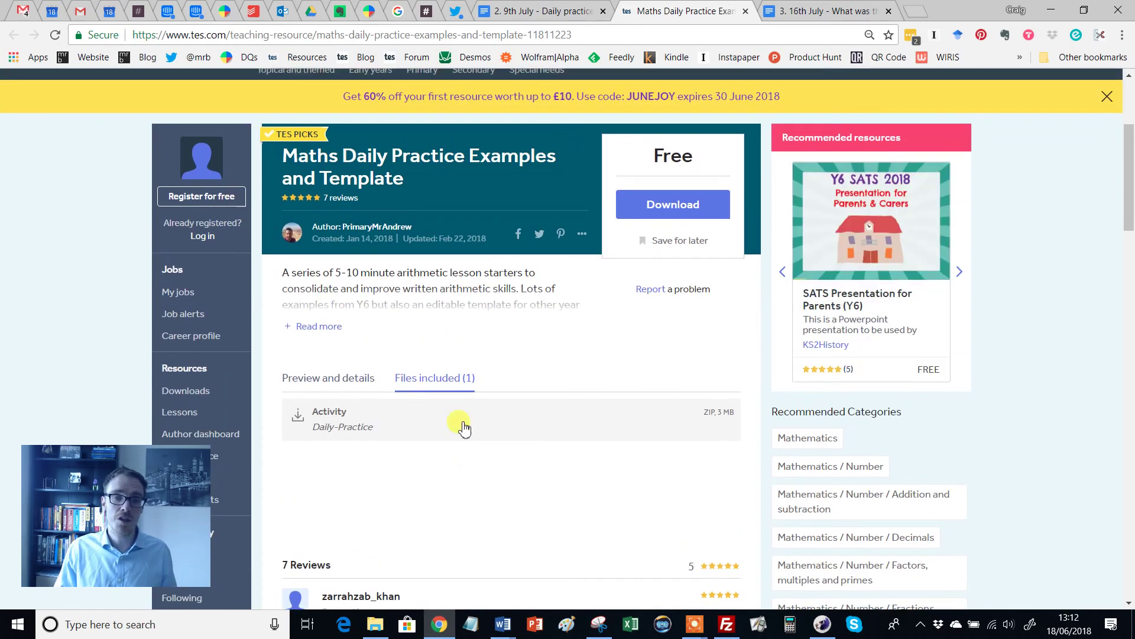
click(323, 328)
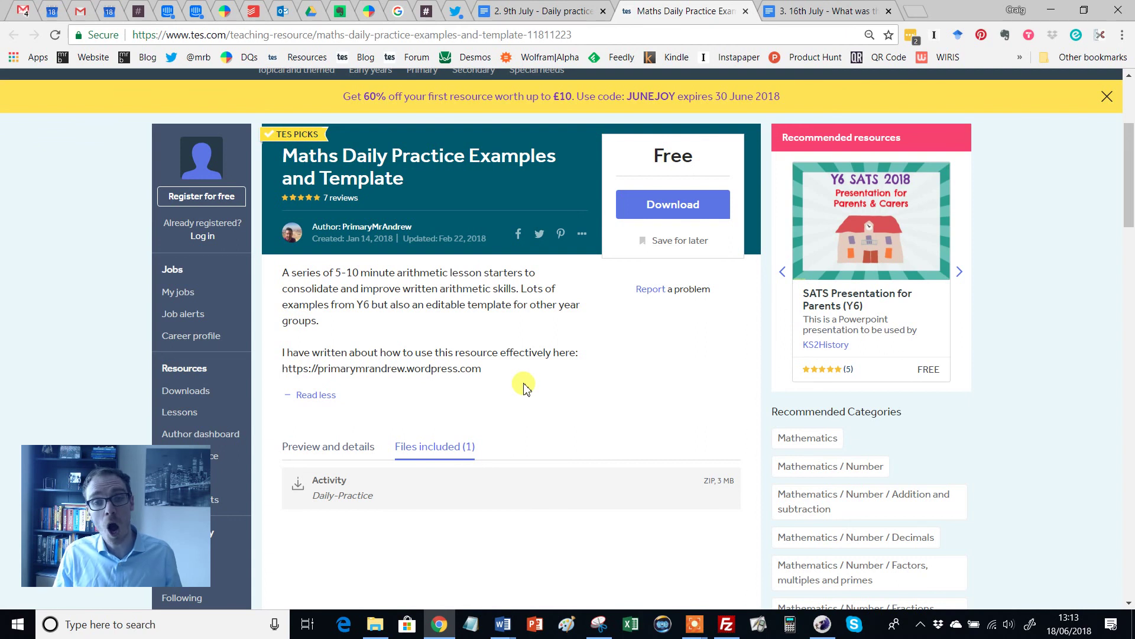
scroll(491, 408, down, 4)
scroll(482, 414, down, 3)
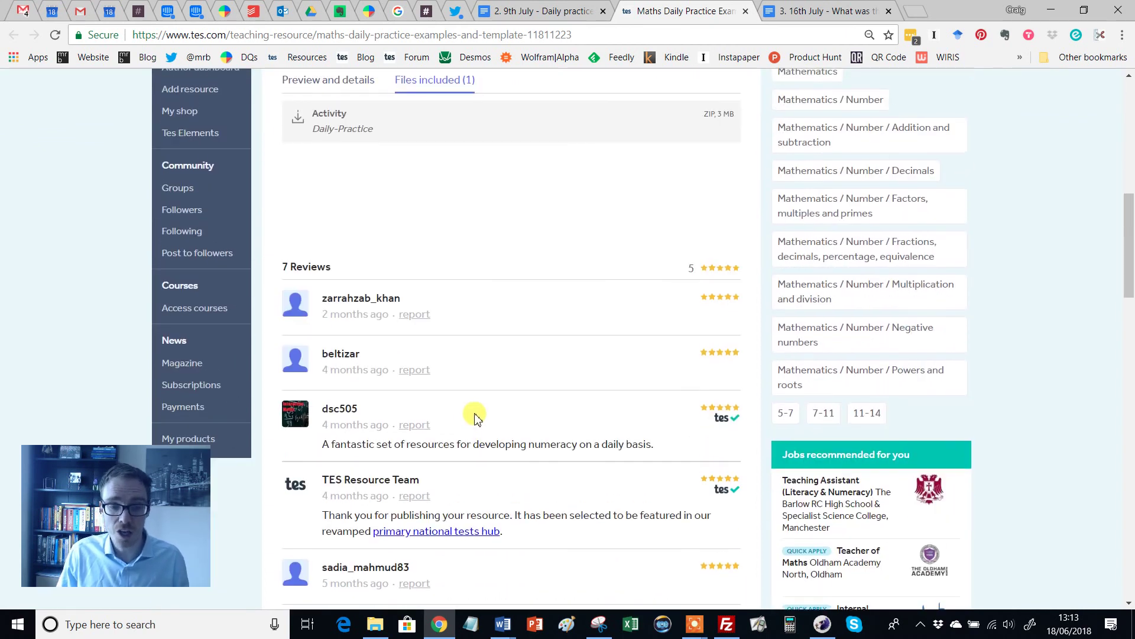
scroll(470, 423, up, 6)
scroll(467, 423, down, 7)
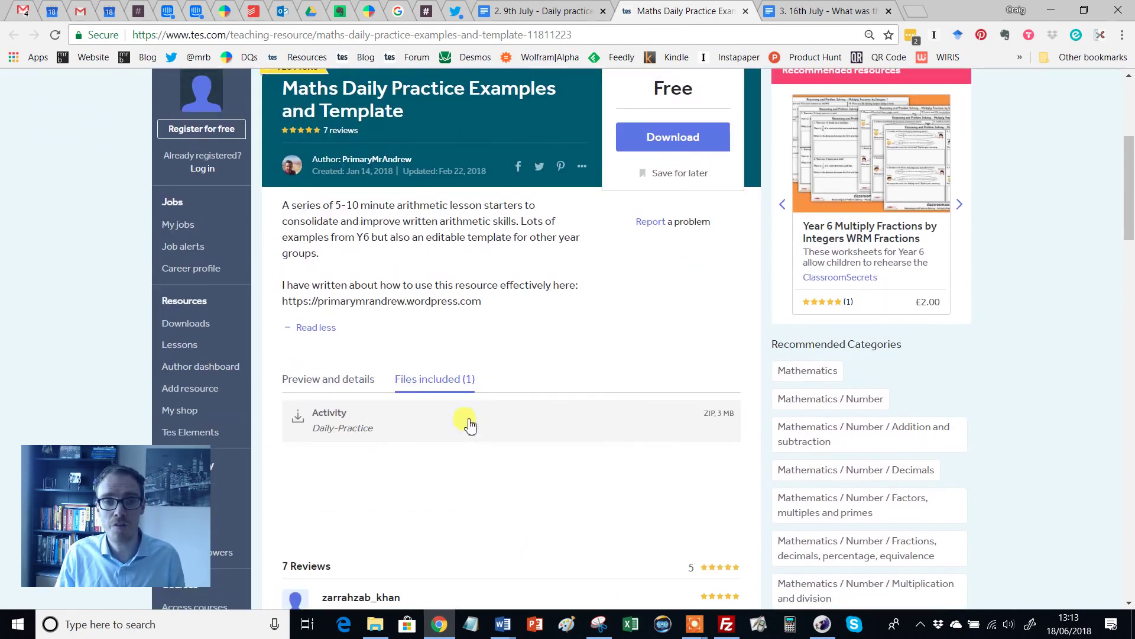
scroll(458, 425, up, 6)
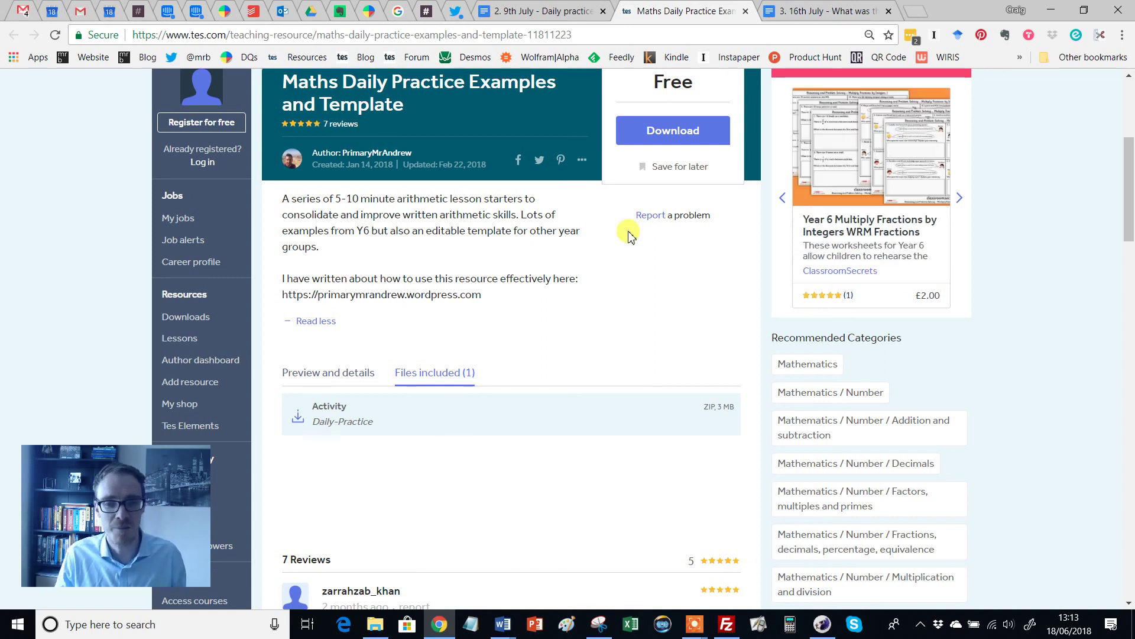
scroll(490, 332, up, 1)
scroll(490, 332, up, 1)
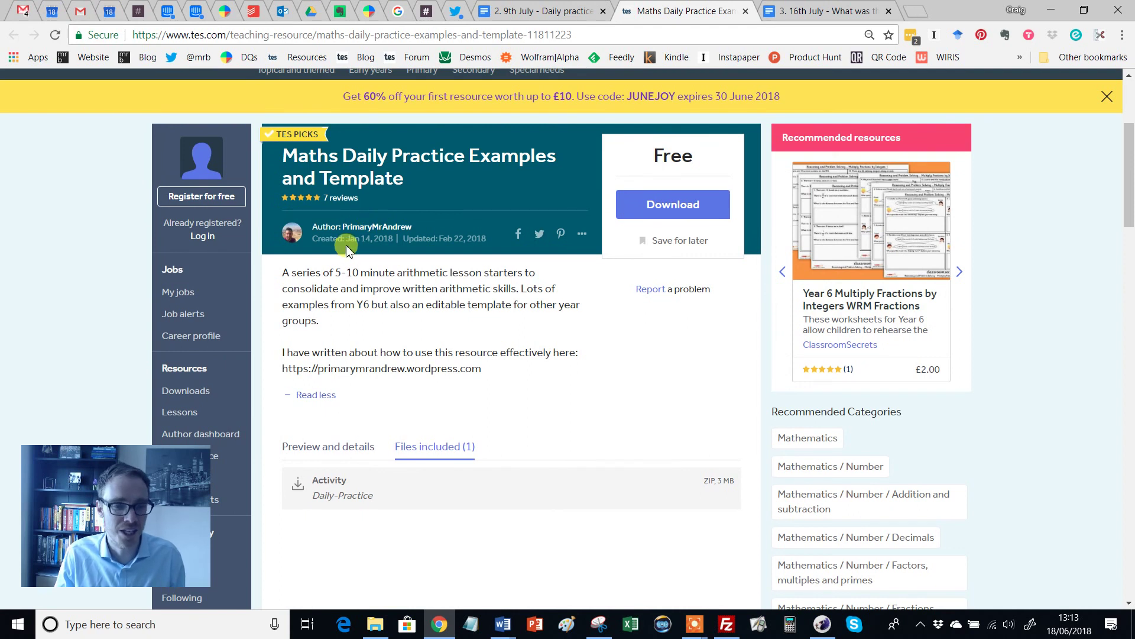